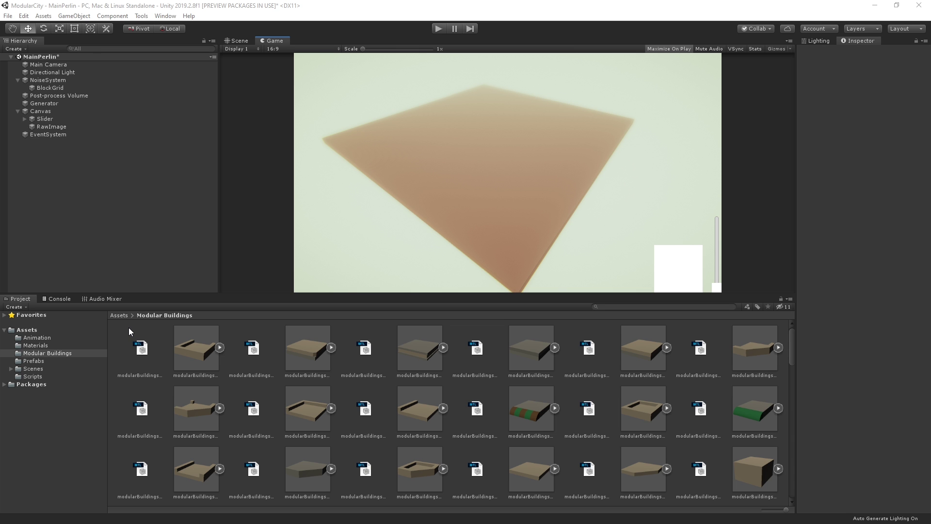
- Run the scene and generate several city variations at low noise scale, viewing the whole block grid from an angle
left_click(439, 29)
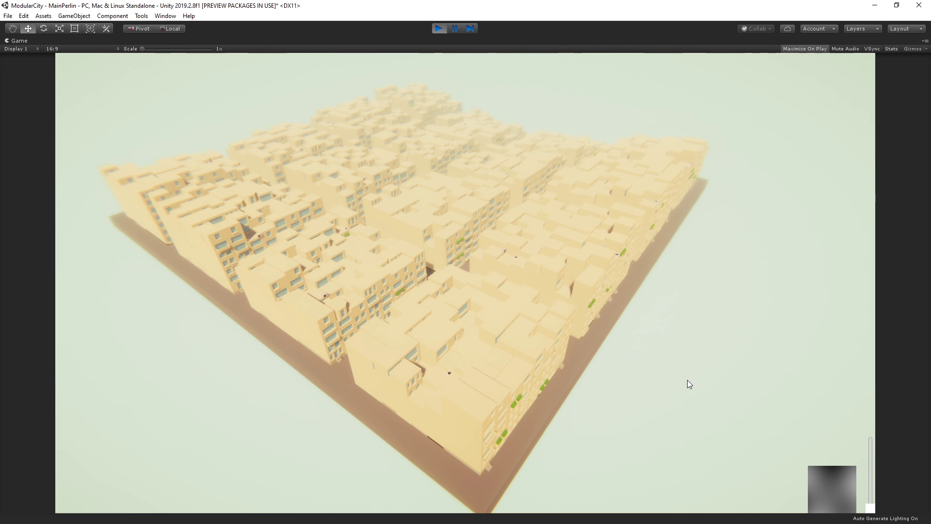
left_click_drag(627, 315, 465, 283)
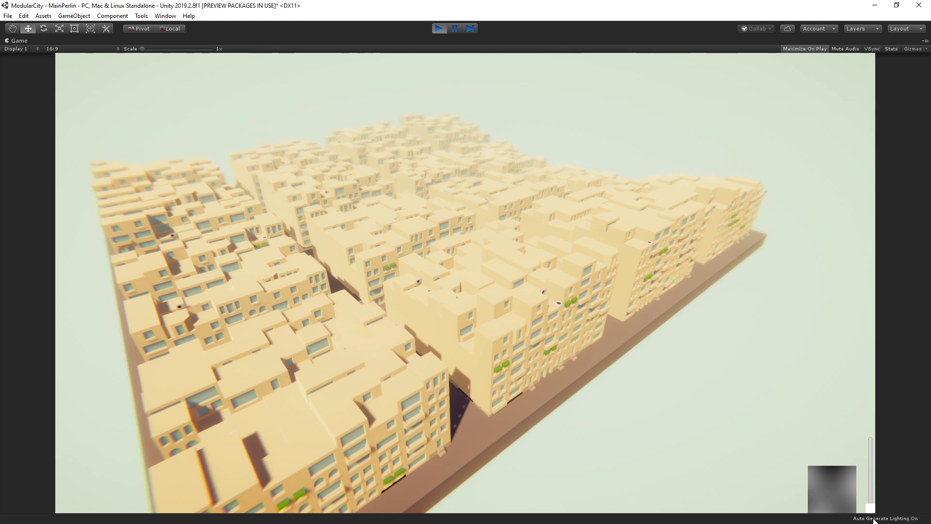
left_click(580, 333)
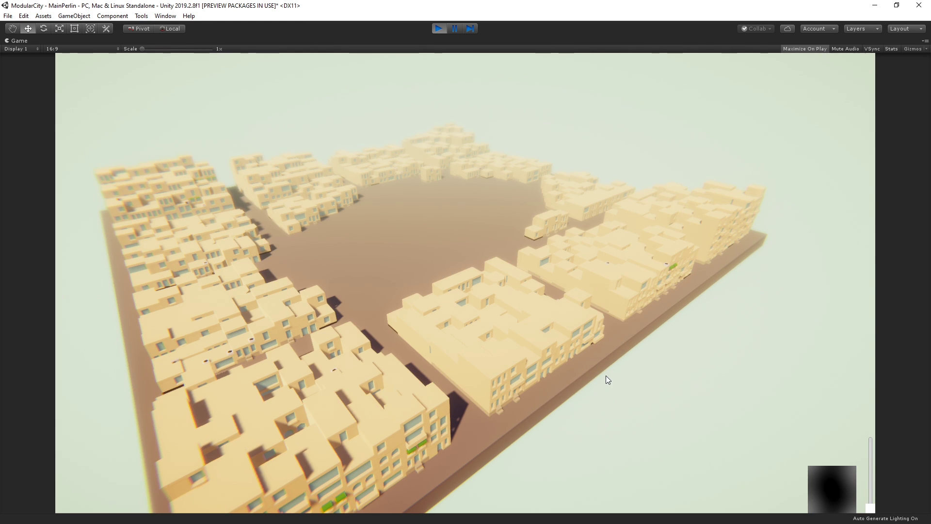
left_click(606, 376)
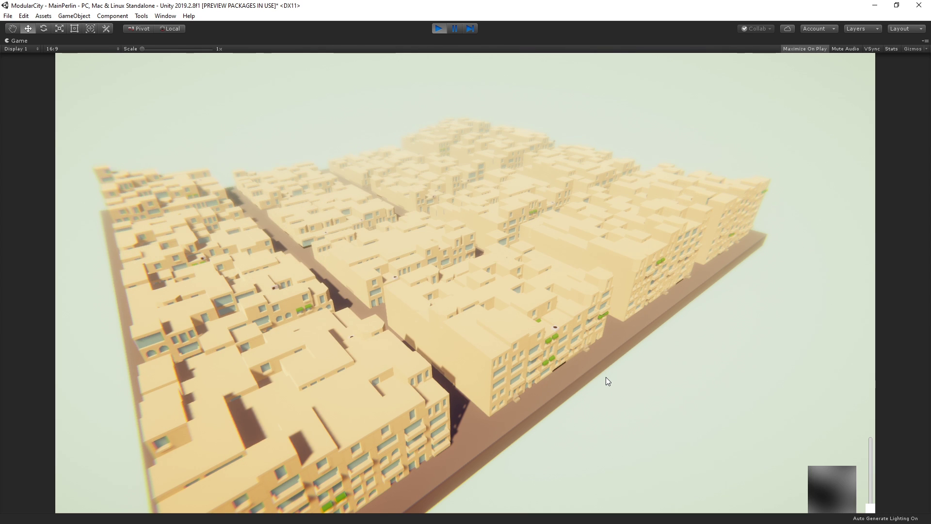
left_click(606, 377)
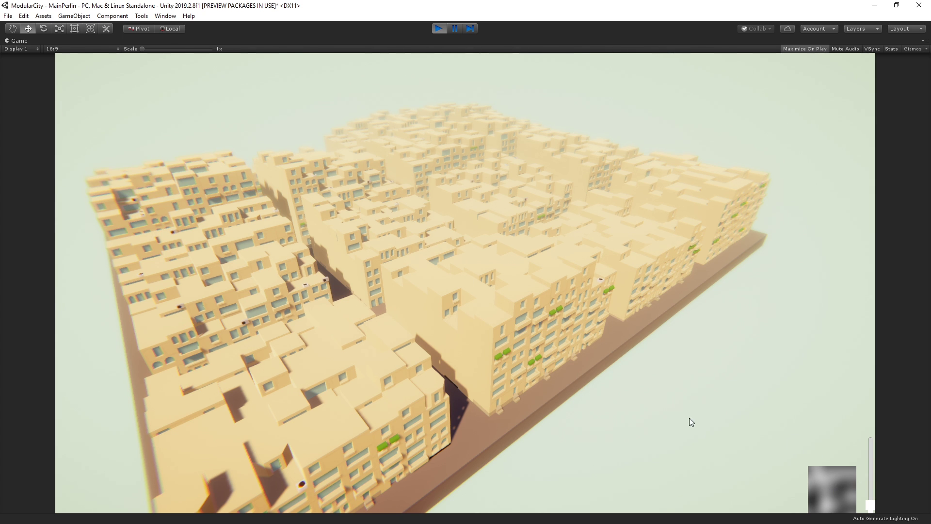
left_click(542, 324)
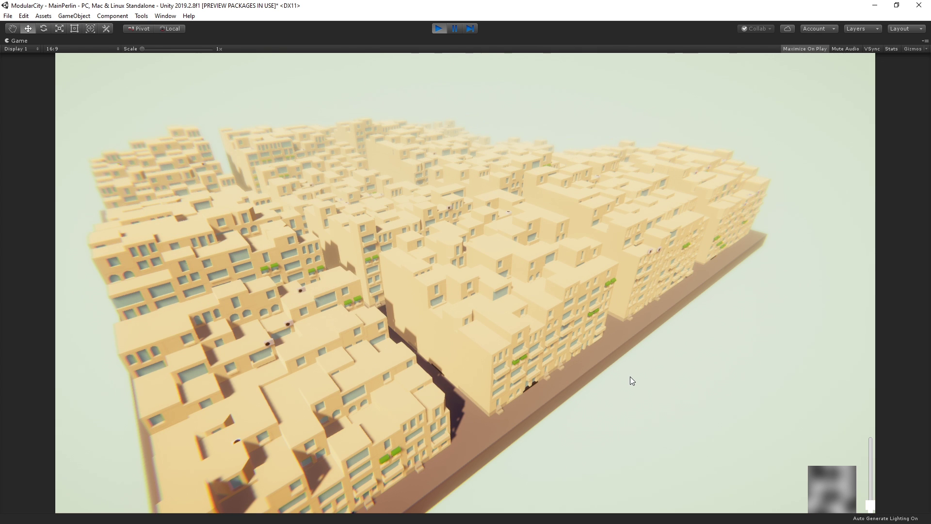
left_click(630, 377)
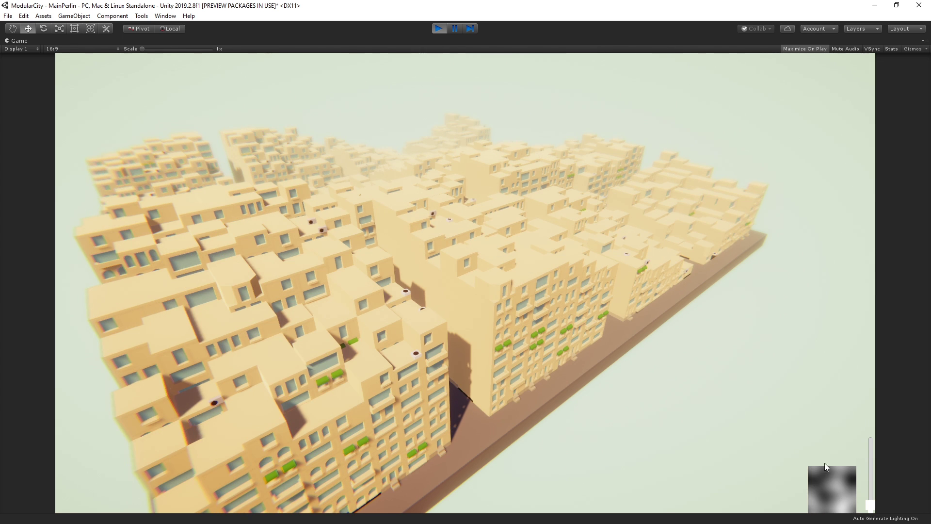
left_click(631, 371)
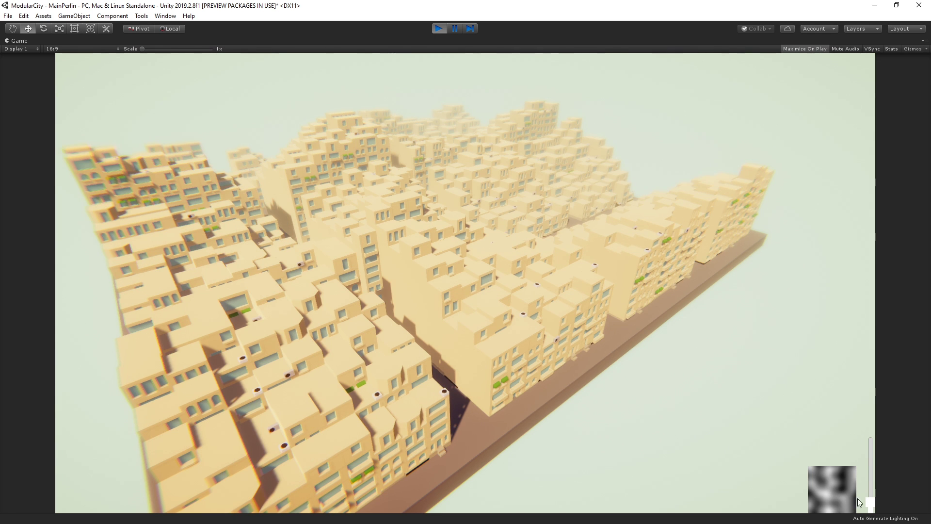
- Raise the noise scale in small increments and regenerate the city at each setting
left_click_drag(870, 503, 870, 499)
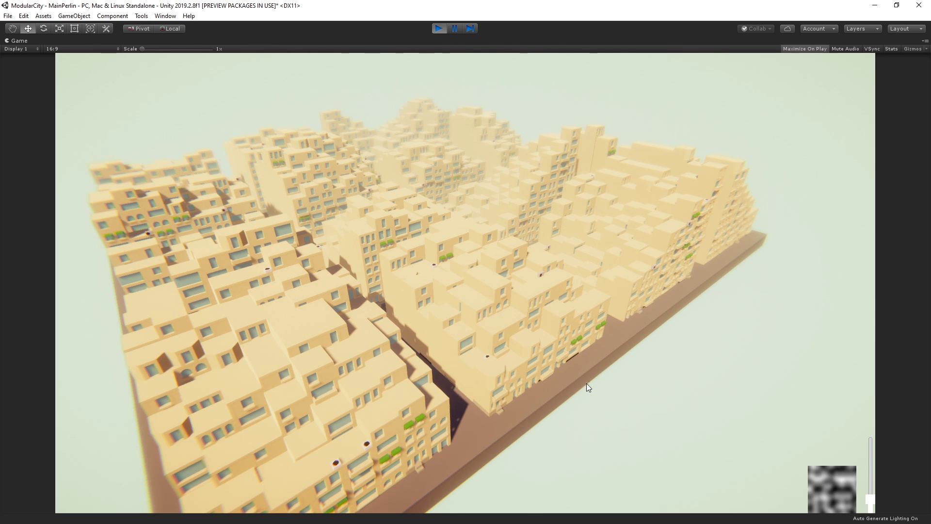
left_click_drag(868, 502, 848, 493)
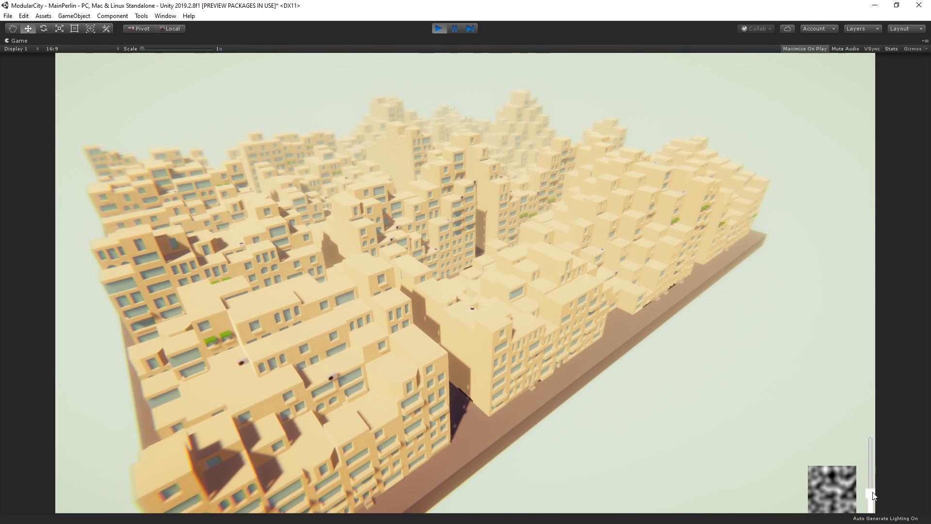
left_click(528, 379)
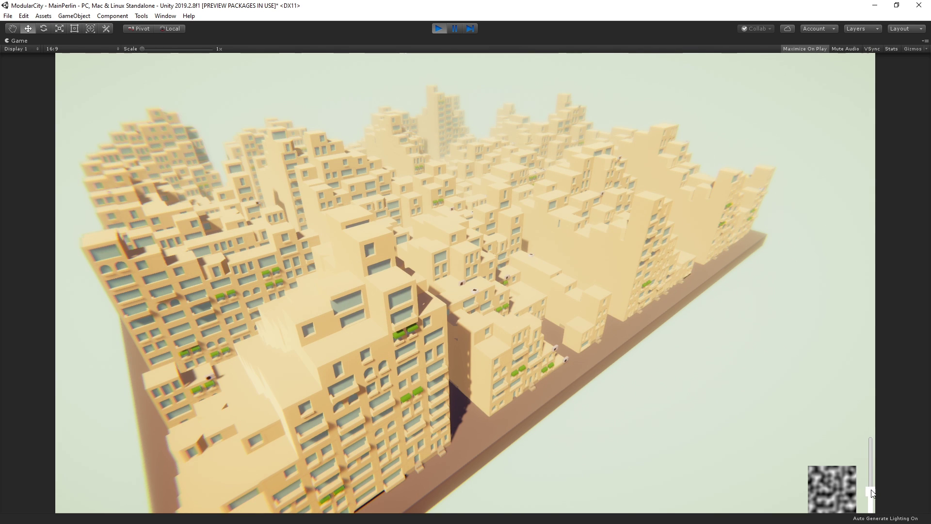
left_click_drag(874, 497, 868, 479)
left_click(524, 404)
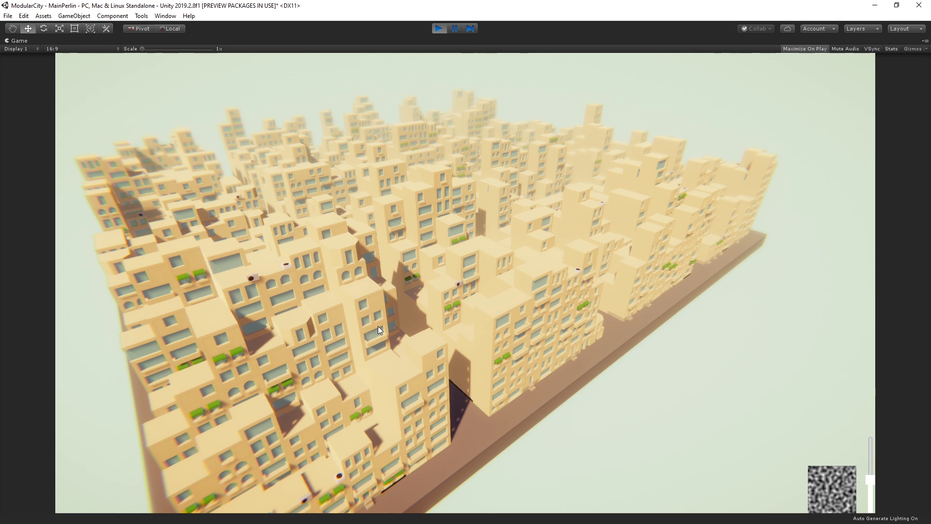
- Inspect the city up close while raising the noise scale to near its maximum and regenerating the buildings
right_click_drag(543, 261, 543, 262)
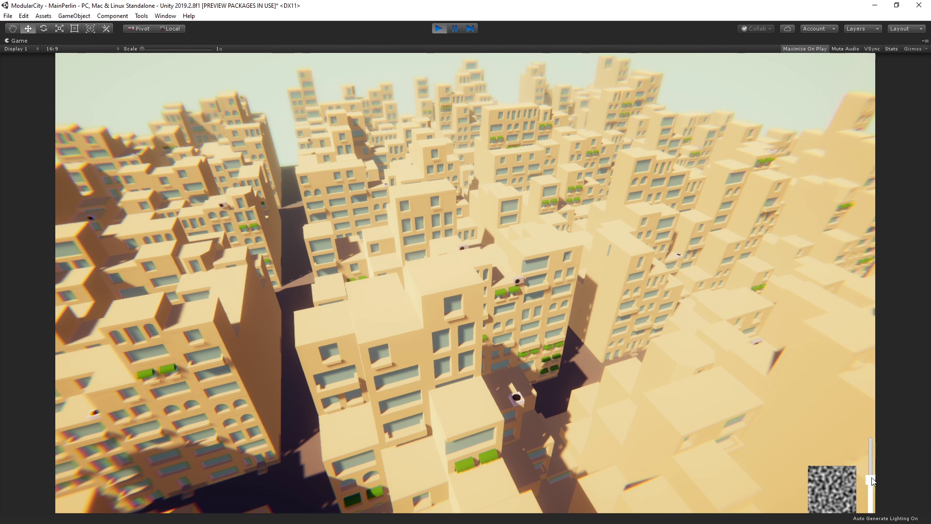
left_click_drag(874, 476, 870, 471)
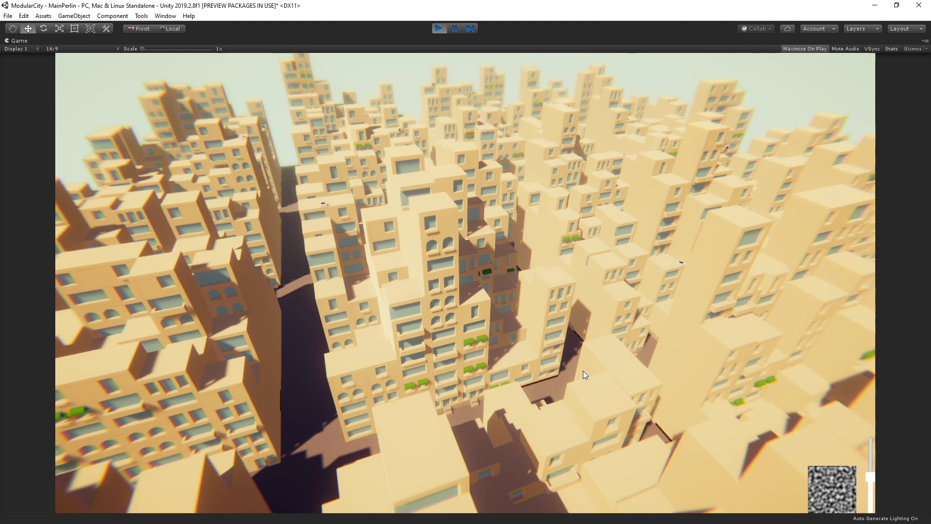
left_click_drag(875, 478, 873, 447)
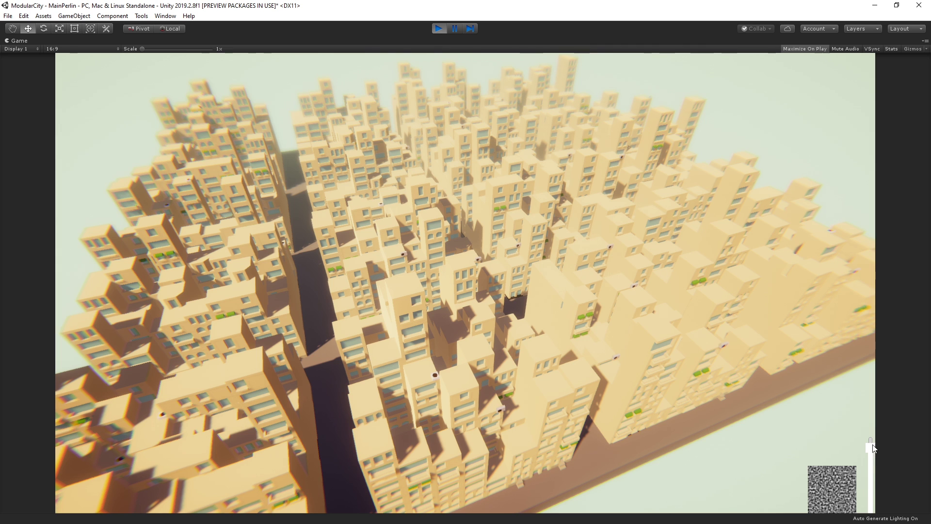
- Lower the noise scale in stages back to its minimum, regenerating the city at the intermediate settings
left_click_drag(870, 447, 871, 484)
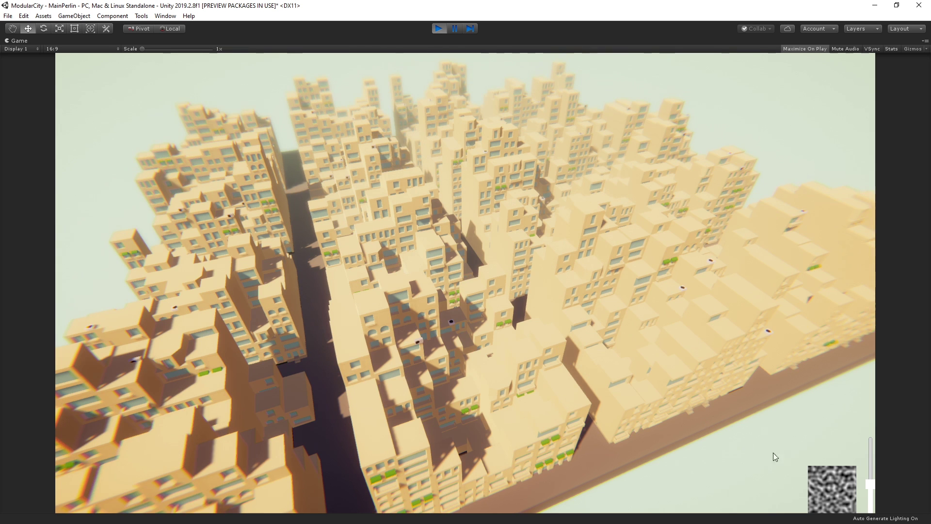
left_click_drag(869, 484, 871, 498)
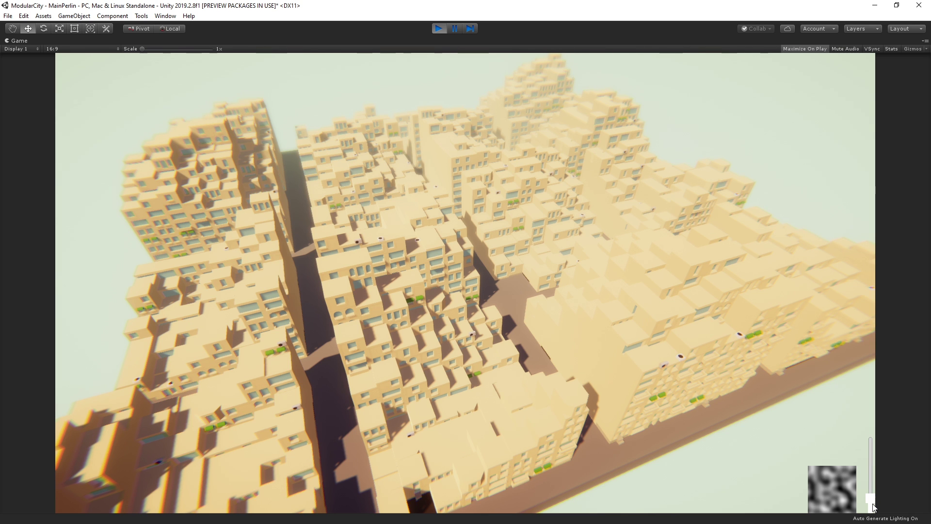
left_click_drag(870, 497, 874, 513)
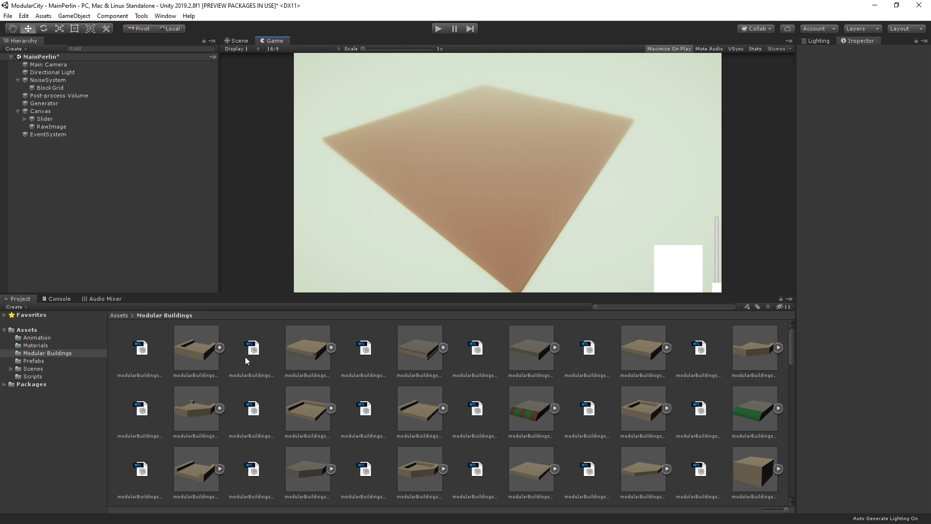
- Select NoiseSystem and review the Noise Scale, Visualization UI and Perlin Grid Size X settings of its Perlin Generator
left_click(47, 80)
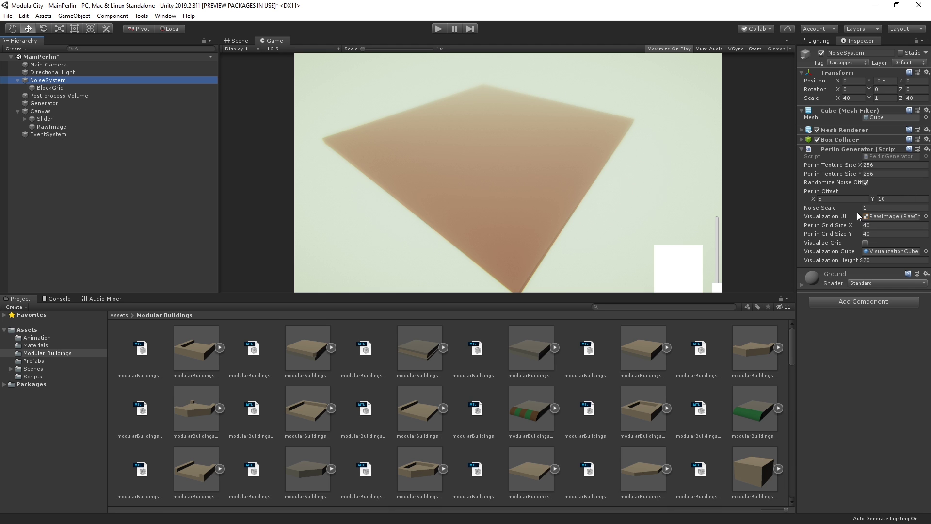
left_click(833, 209)
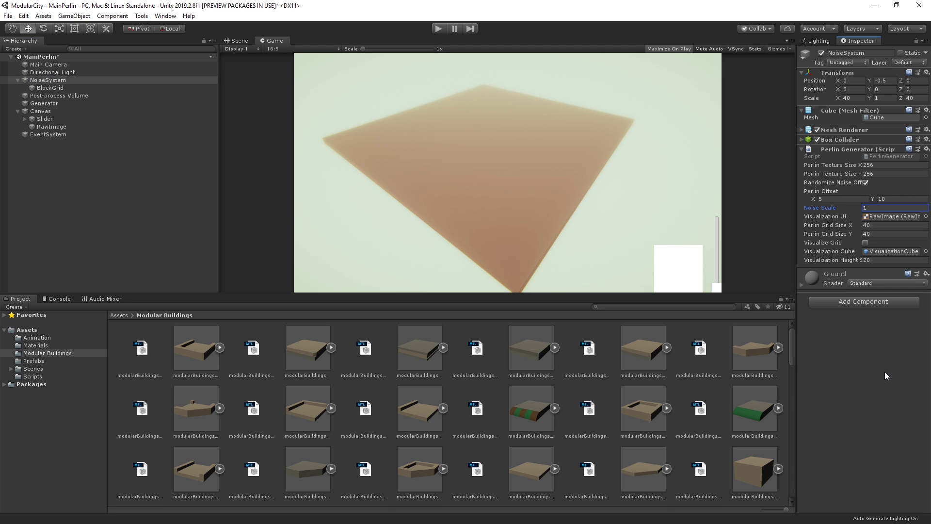
left_click(836, 216)
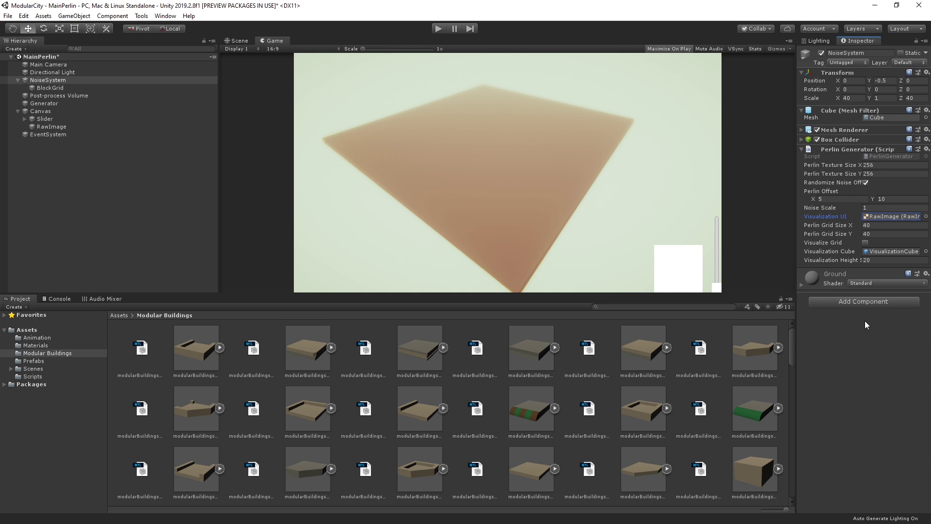
key("Tab")
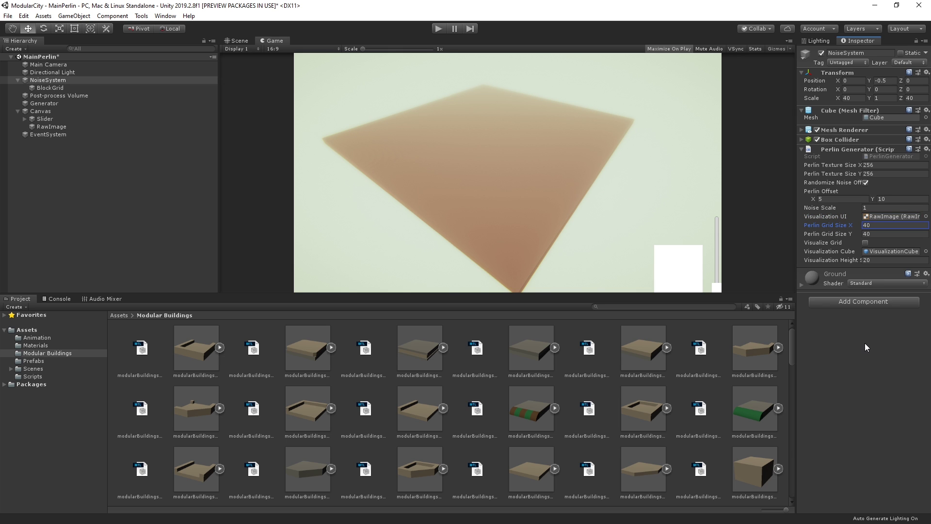
- Run the scene without maximizing the game view, check the Perlin grid size against the generated city, and stop it
left_click(438, 29)
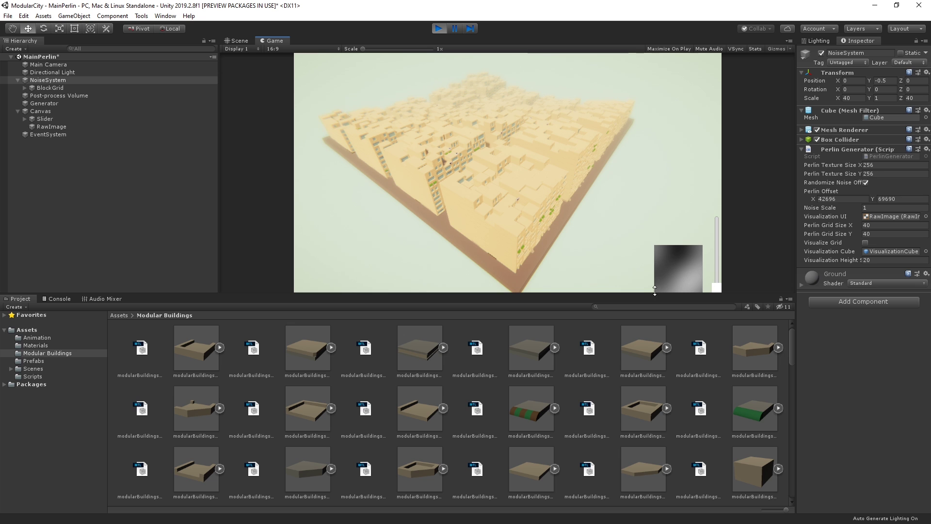
left_click(826, 226)
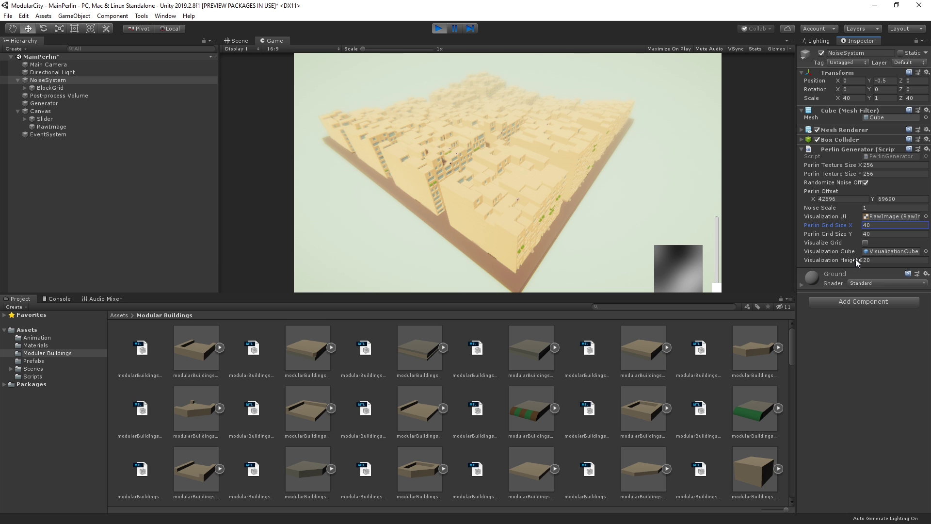
key("ctrl+p")
- Enable Visualize Grid on NoiseSystem, run the scene with BlockGrid deactivated, and turn off NoiseSystem's Mesh Renderer
left_click(866, 243)
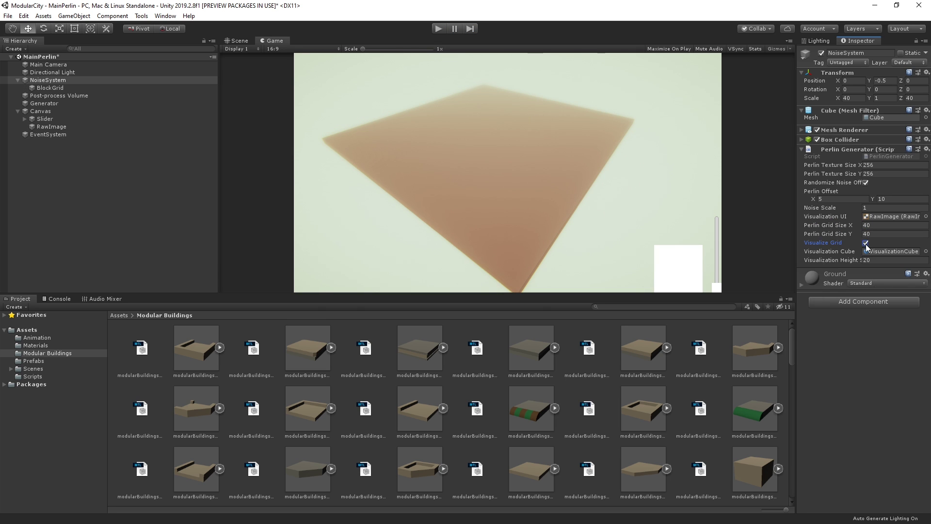
left_click(439, 30)
left_click(72, 81)
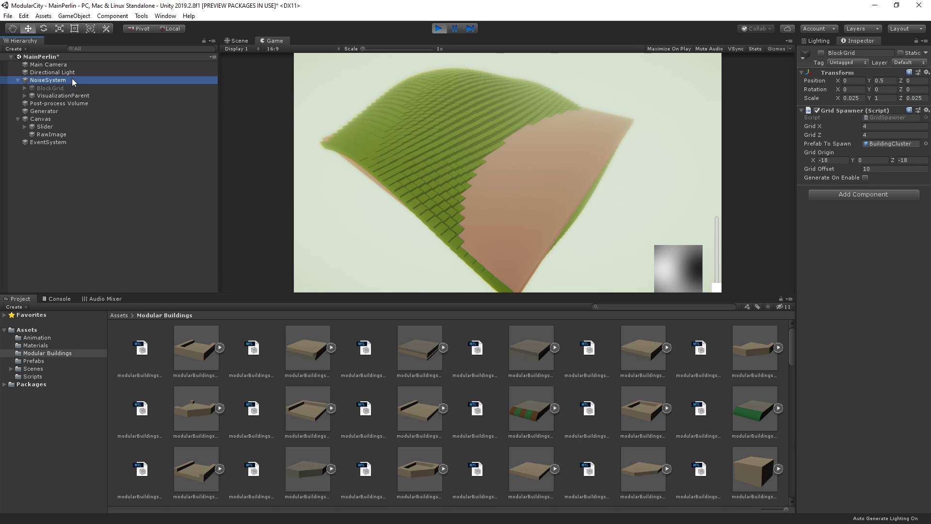
left_click(817, 130)
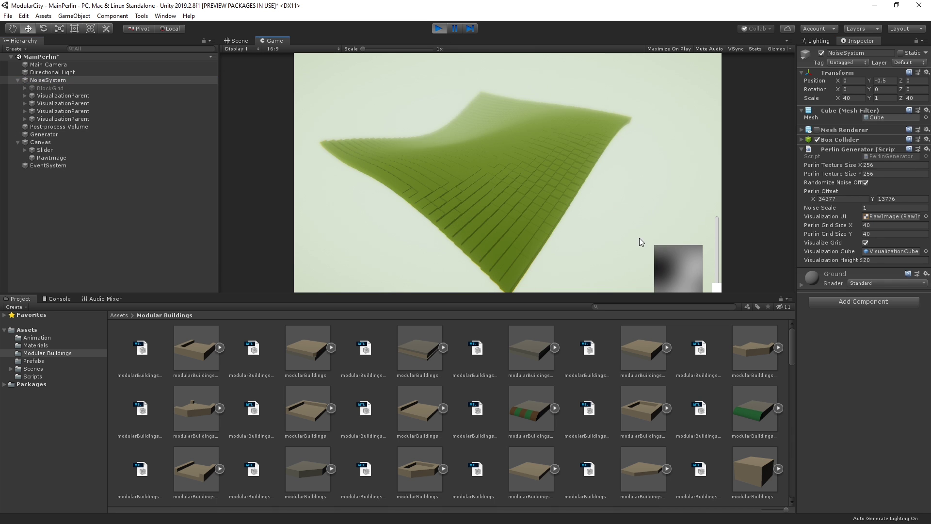
- Regenerate the green visualization cube grid several times with random Perlin offsets at noise scale 1
left_click(634, 220)
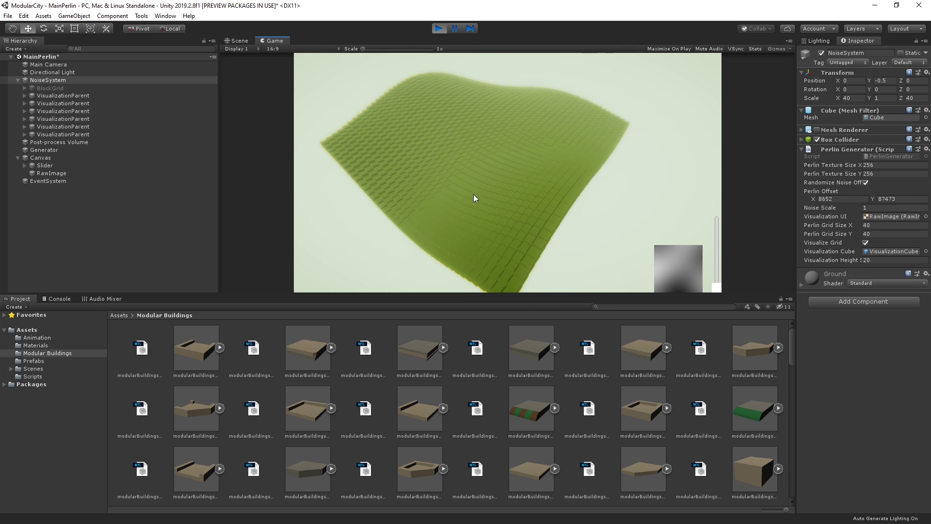
left_click(603, 222)
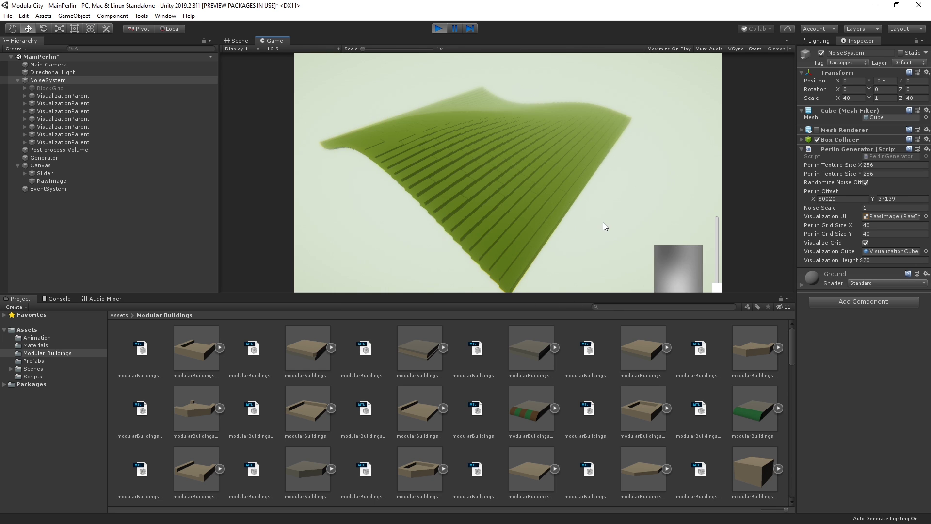
left_click(574, 217)
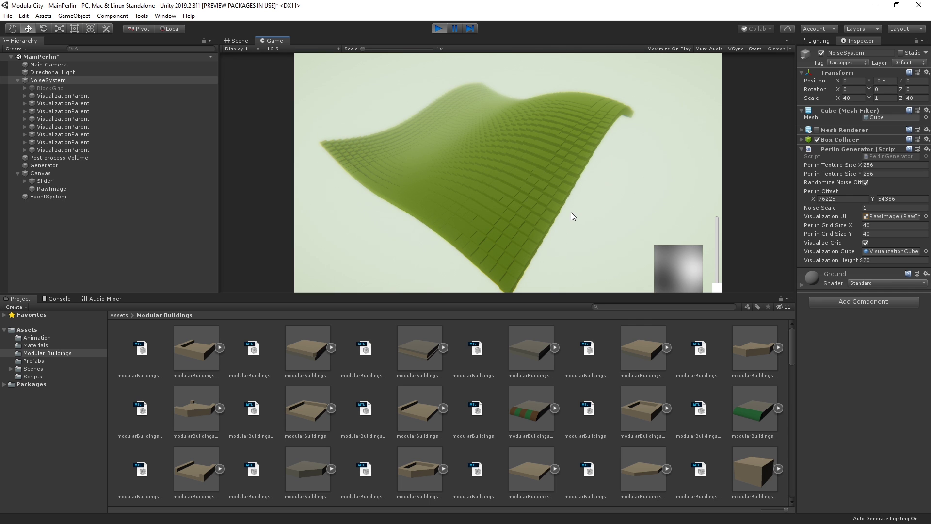
left_click(574, 216)
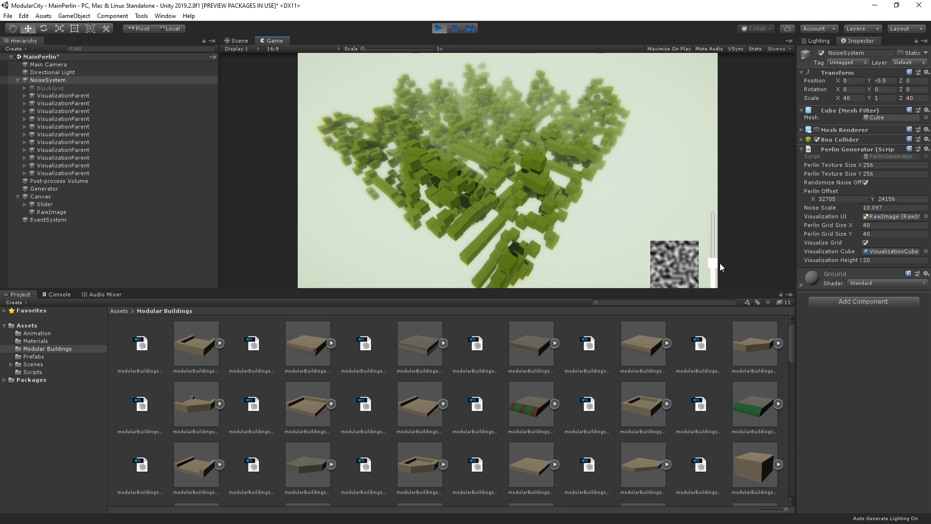
- Set the noise scale to about 2.3, 4.2, 5.5 and 6.9, regenerating the visualization cube grid at each value
left_click_drag(719, 263, 715, 280)
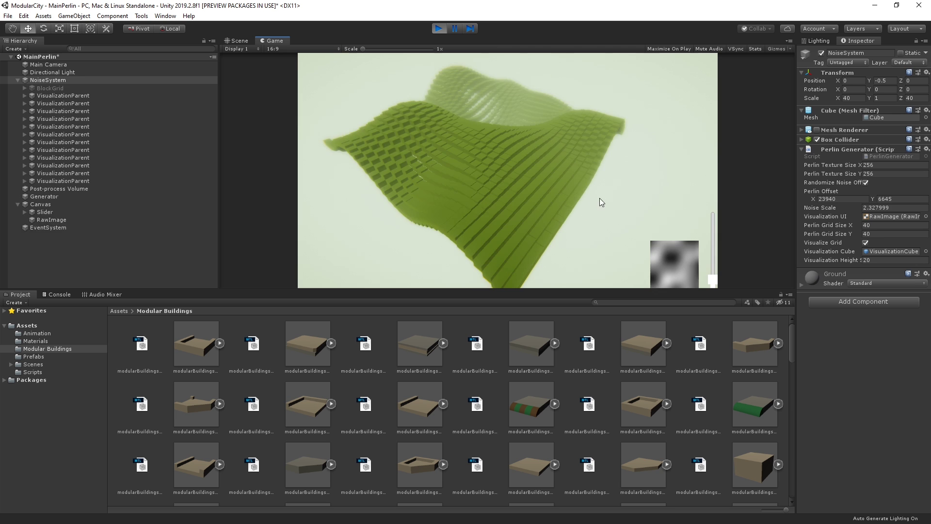
key("space")
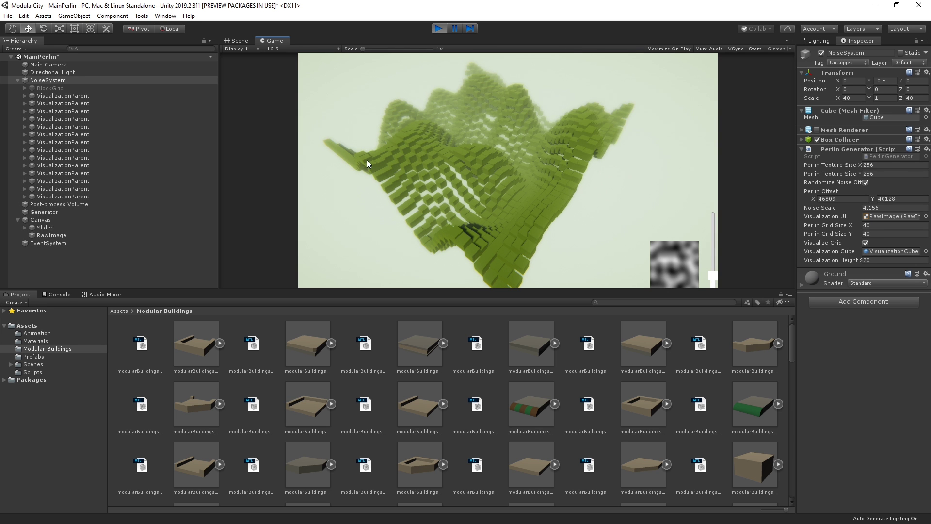
left_click_drag(708, 277, 709, 270)
key("space")
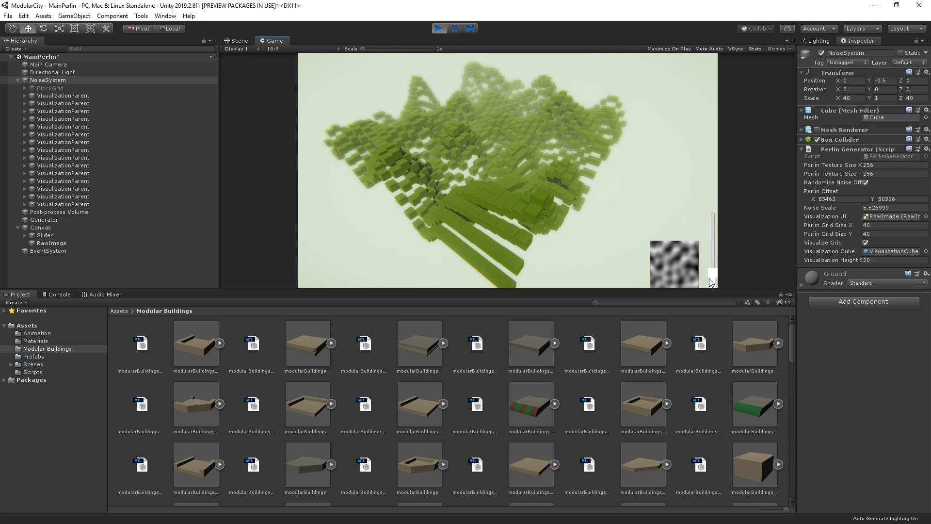
left_click_drag(714, 275, 717, 270)
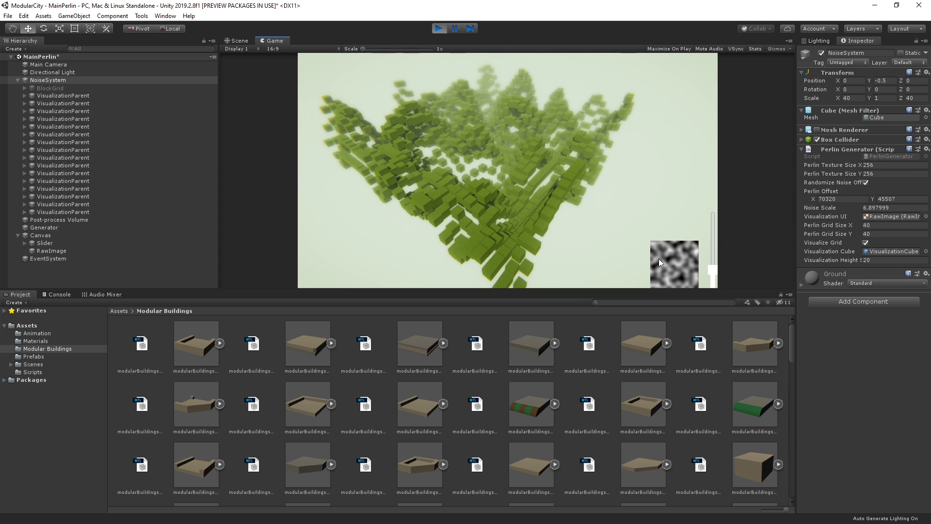
- Regenerate the visualization cube grid at noise scales of about 10.8 and 3.2, and stop the scene
left_click_drag(716, 270, 717, 262)
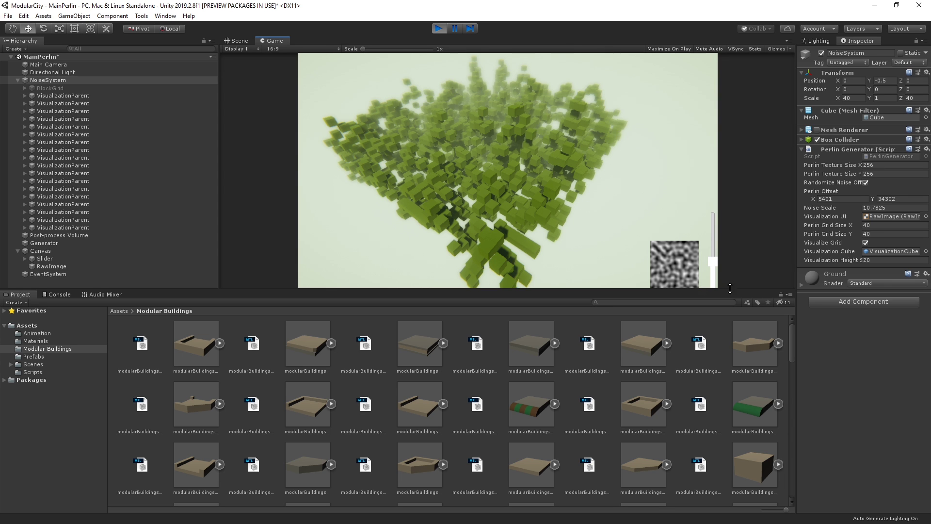
mouse_move(713, 262)
left_mouse_down()
mouse_move(716, 224)
mouse_move(713, 279)
left_mouse_up()
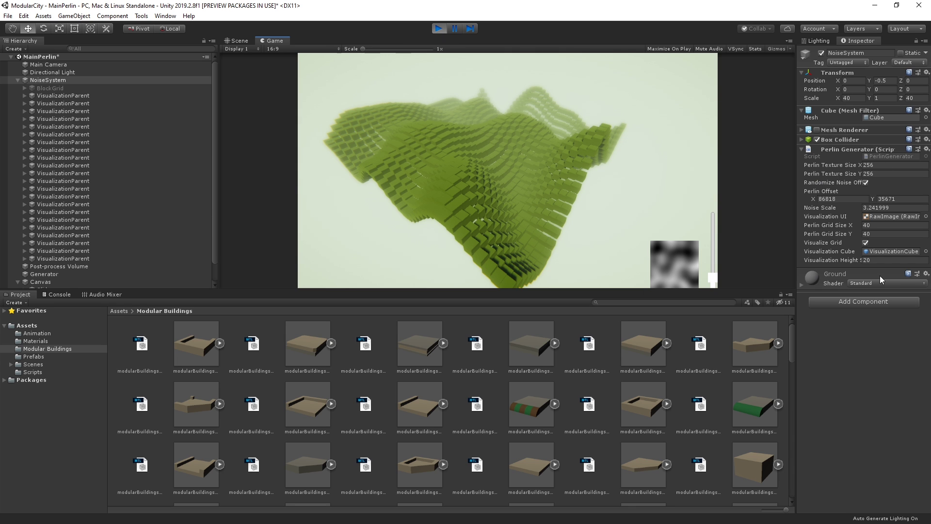
left_click(440, 30)
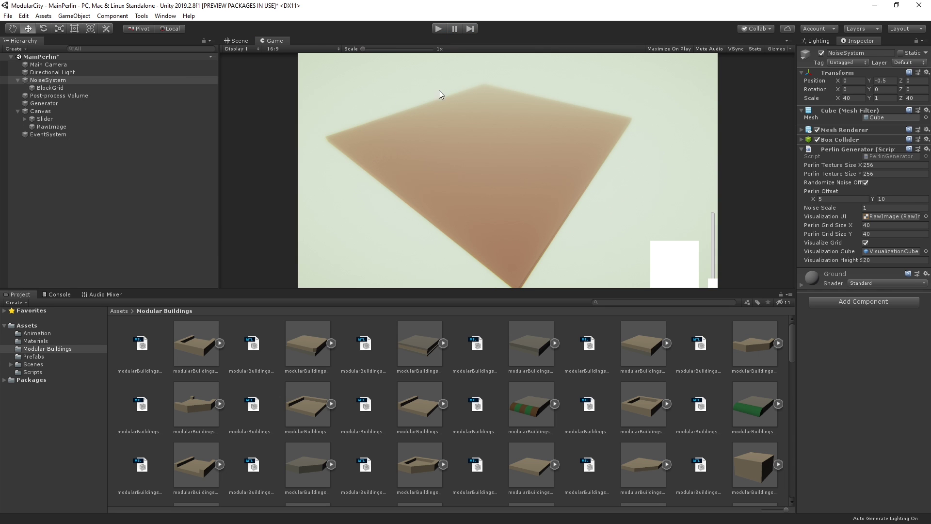
- Disable Visualize Grid on NoiseSystem and run the scene to generate the modular city
left_click(68, 86)
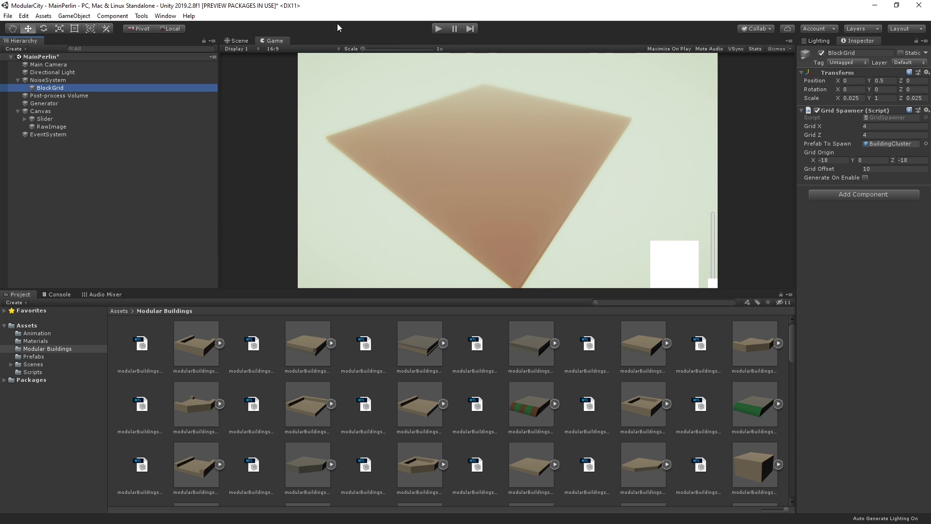
left_click(164, 80)
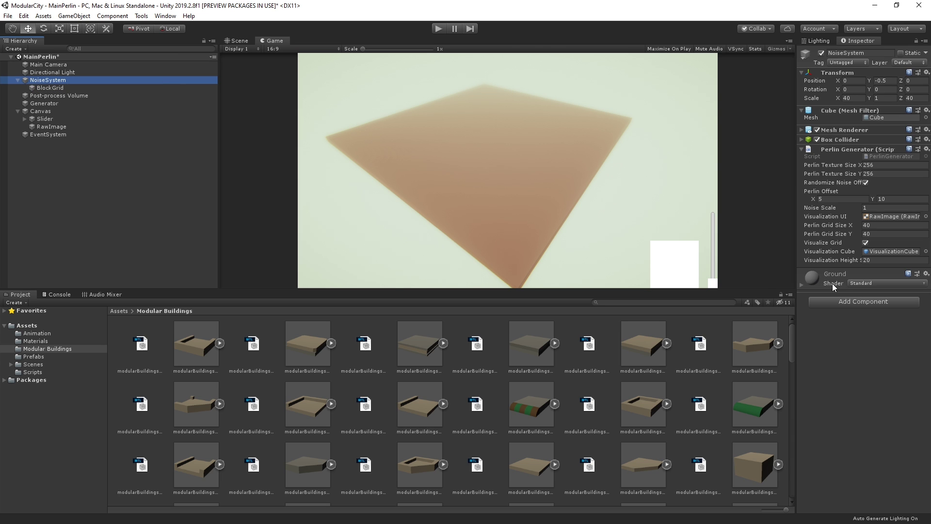
left_click(865, 243)
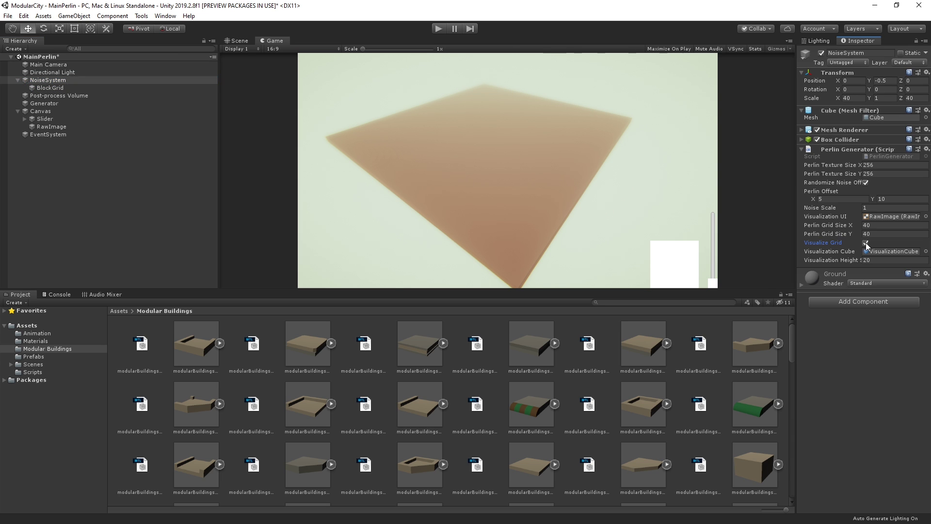
left_click(442, 30)
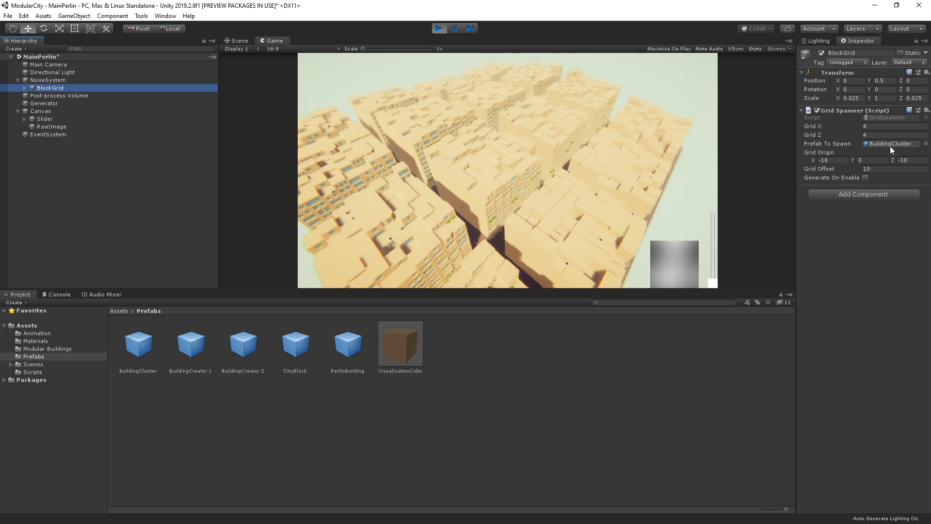
- Set BlockGrid's Grid X and Grid Z to 1 and regenerate the city as a single building cluster
left_click(896, 126)
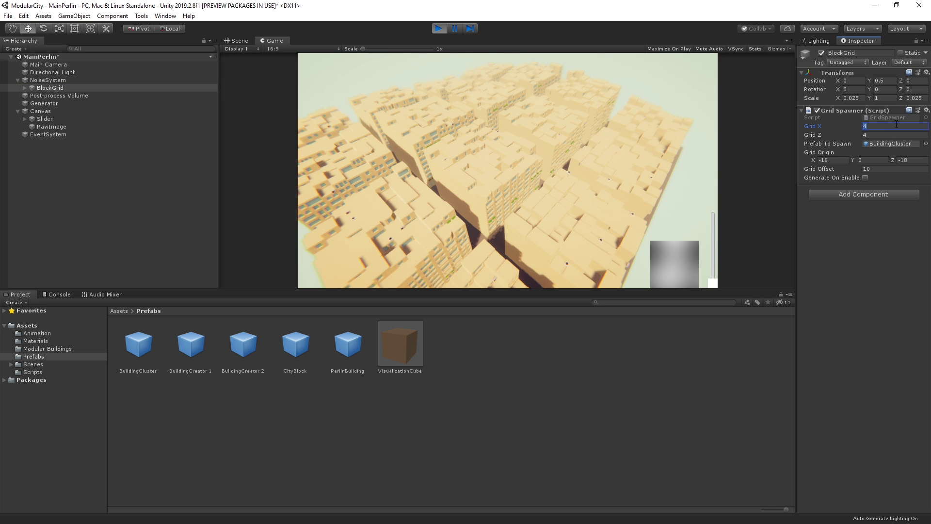
type("1")
key("Tab")
left_click(537, 138)
key("space")
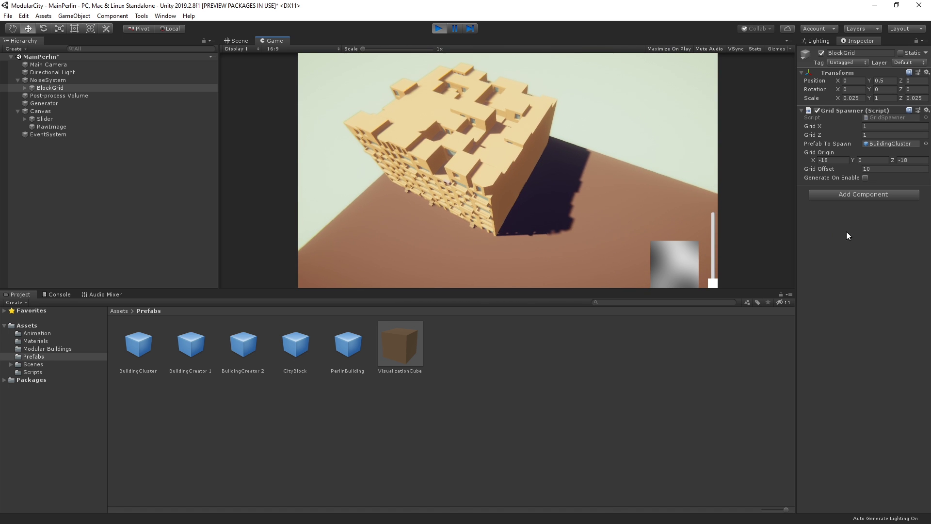
- Set the BuildingCluster prefab's Grid X and Grid Z to 1 and generate a single Perlin building
double_click(880, 144)
left_click(892, 135)
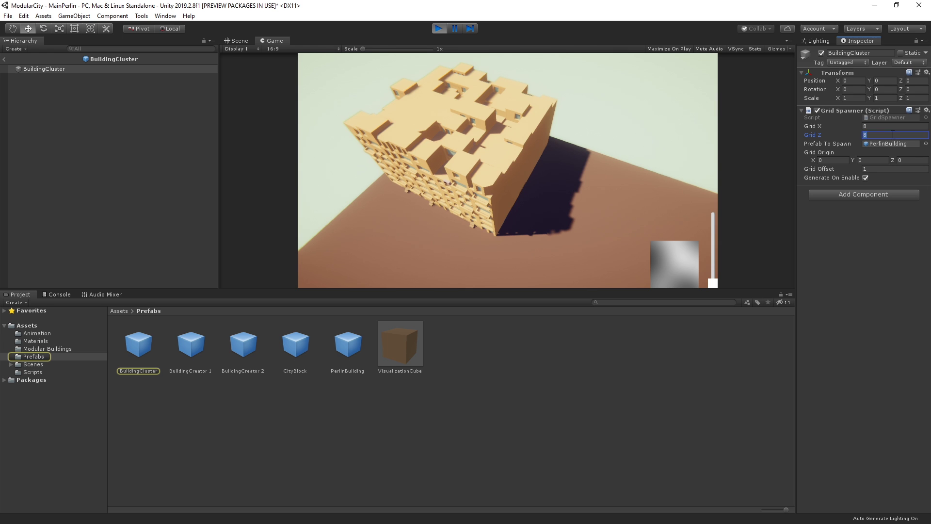
left_click(883, 128)
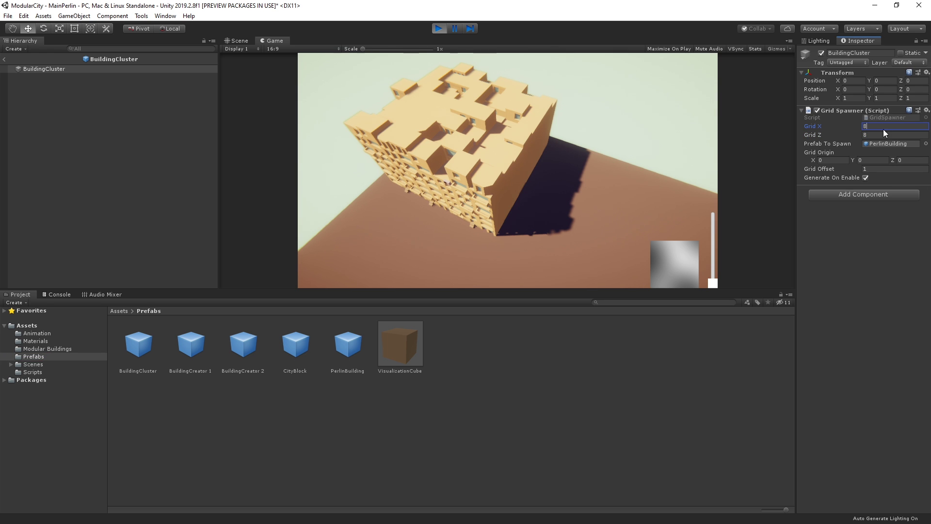
left_click(888, 135)
type("1")
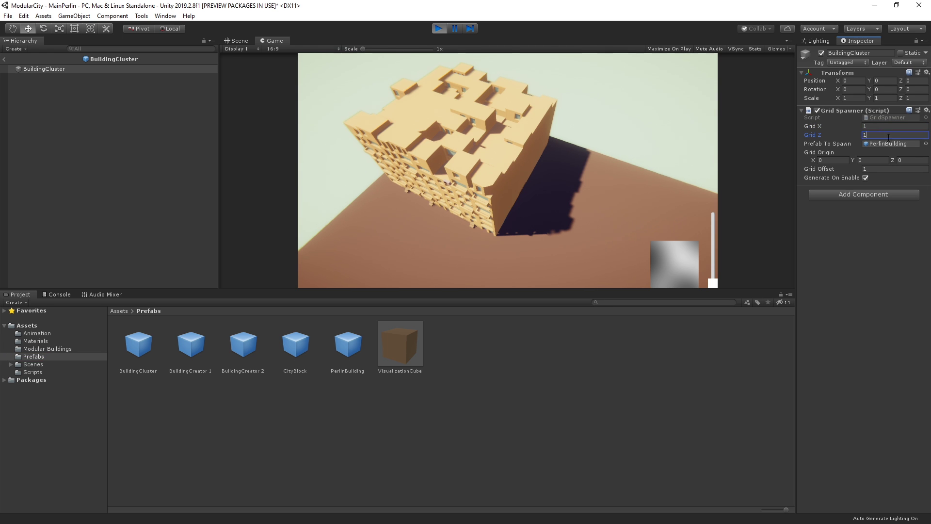
left_click(883, 224)
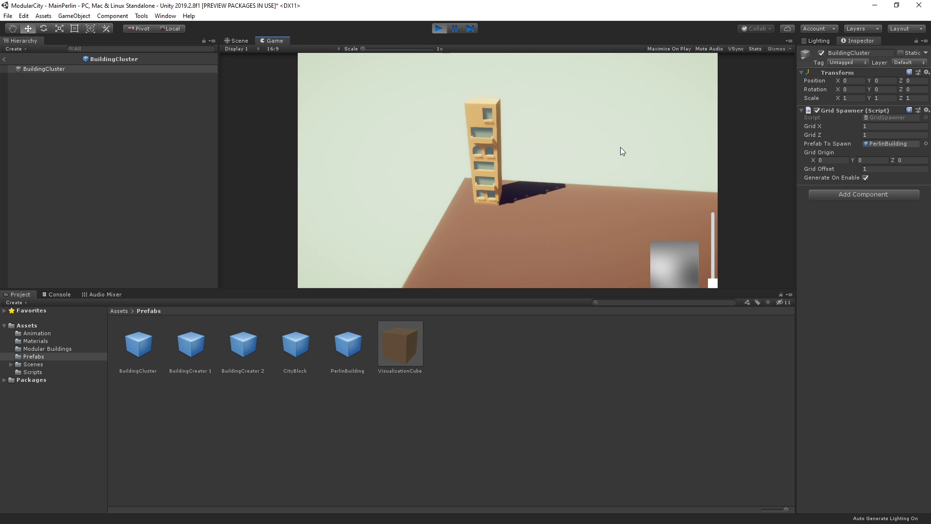
- Run the full city with the game view maximized on play and regenerate it at a higher noise scale
left_click(669, 49)
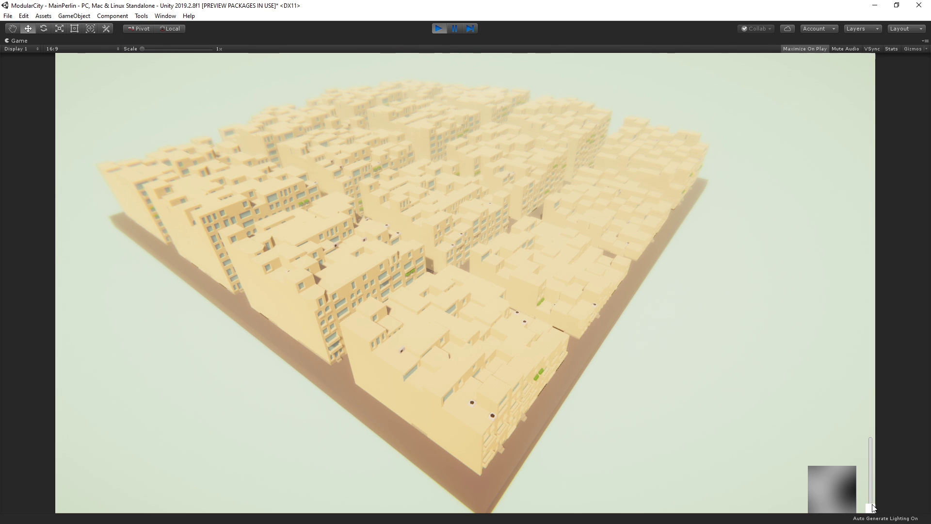
left_click_drag(871, 507, 870, 483)
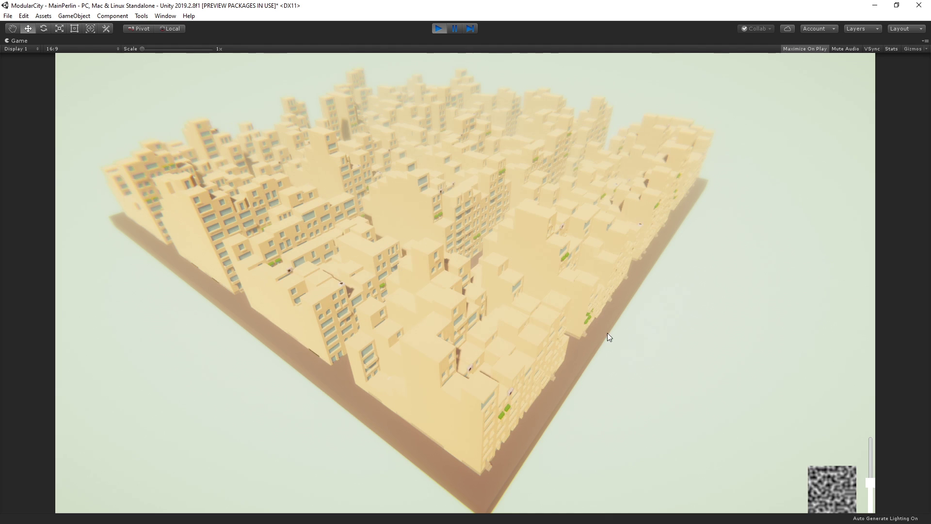